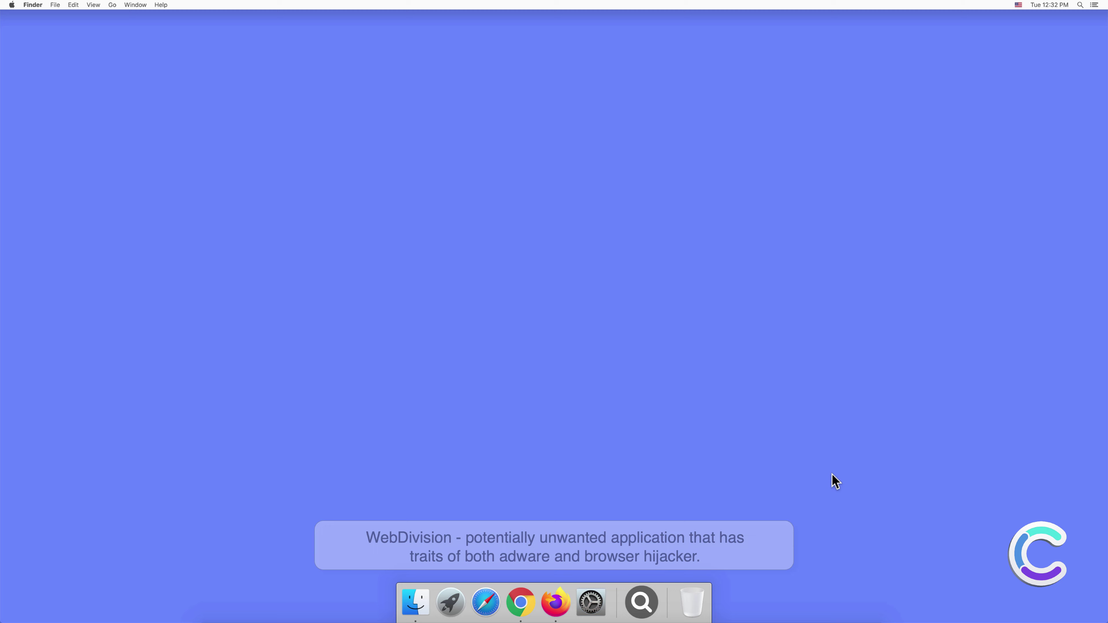
Step: Show the Applications folder in Finder and scroll down to the WebDivision app
{"action": "left_click", "coordinate": [409, 607]}
{"action": "left_click", "coordinate": [426, 236]}
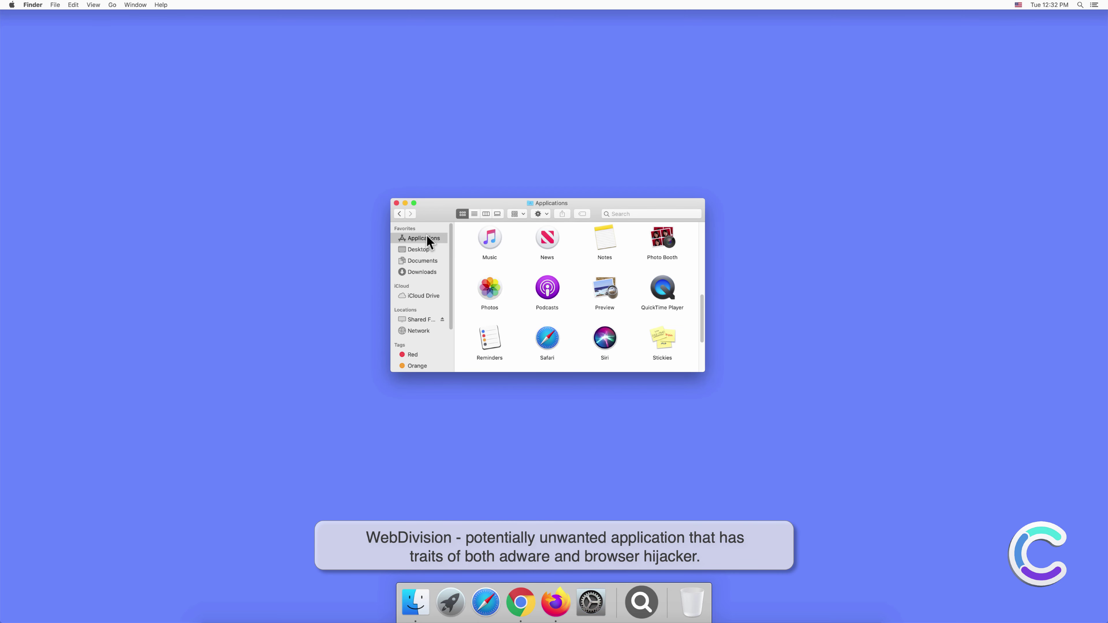
{"action": "scroll", "coordinate": [565, 301], "scroll_direction": "down", "scroll_amount": 5}
{"action": "scroll", "coordinate": [564, 301], "scroll_direction": "down", "scroll_amount": 2}
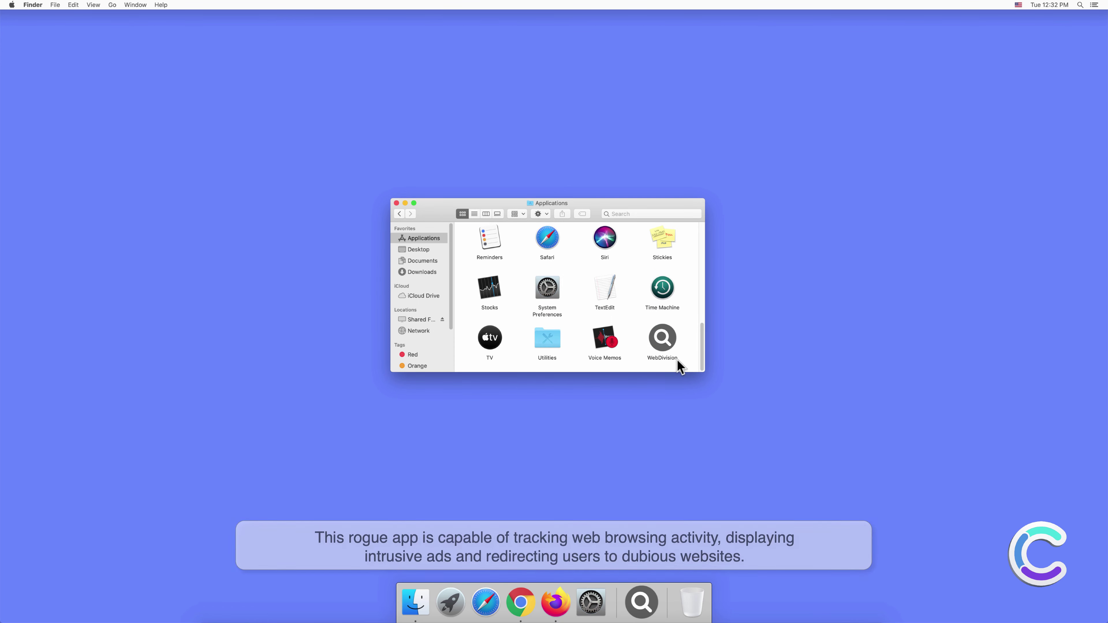
Step: Close Finder, launch Safari and open its Preferences to review the WebDivision extension
{"action": "left_click", "coordinate": [396, 204]}
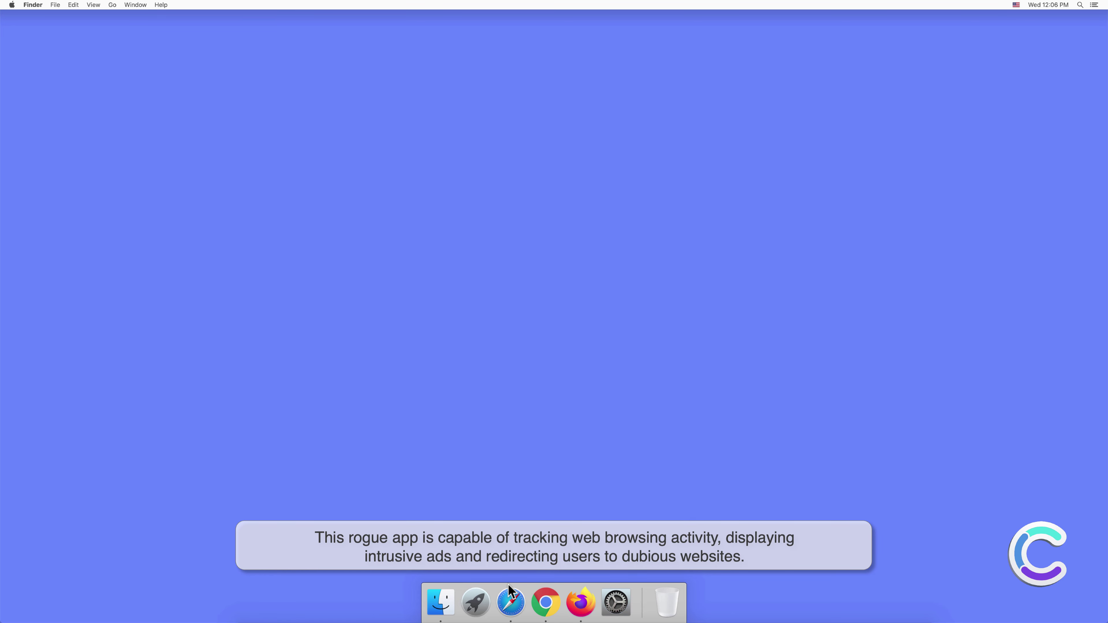
{"action": "left_click", "coordinate": [511, 601]}
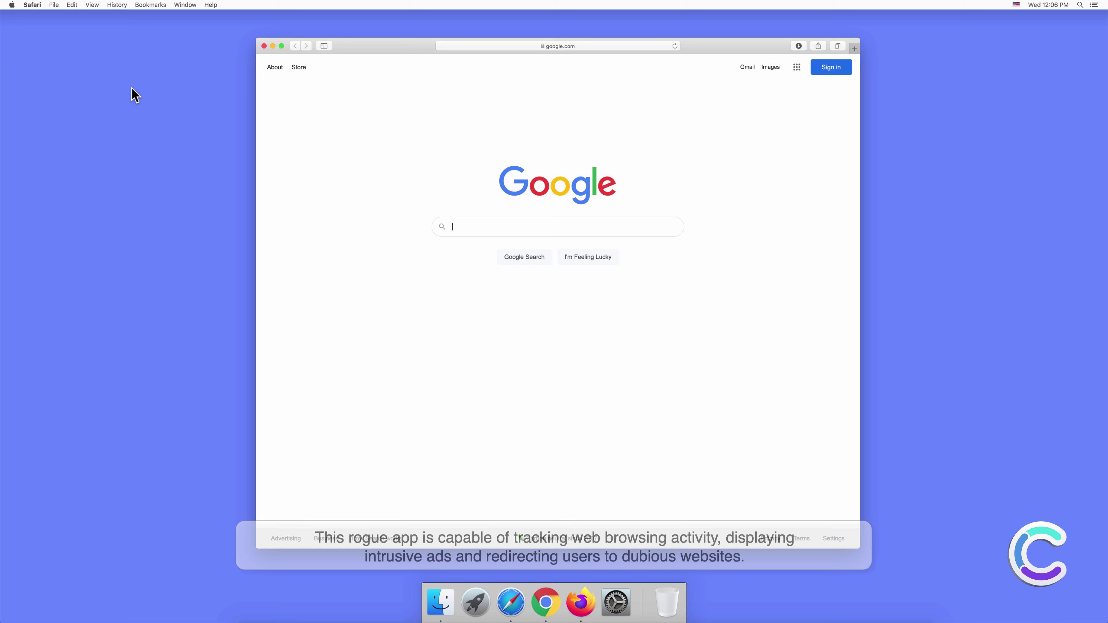
{"action": "left_click", "coordinate": [32, 5]}
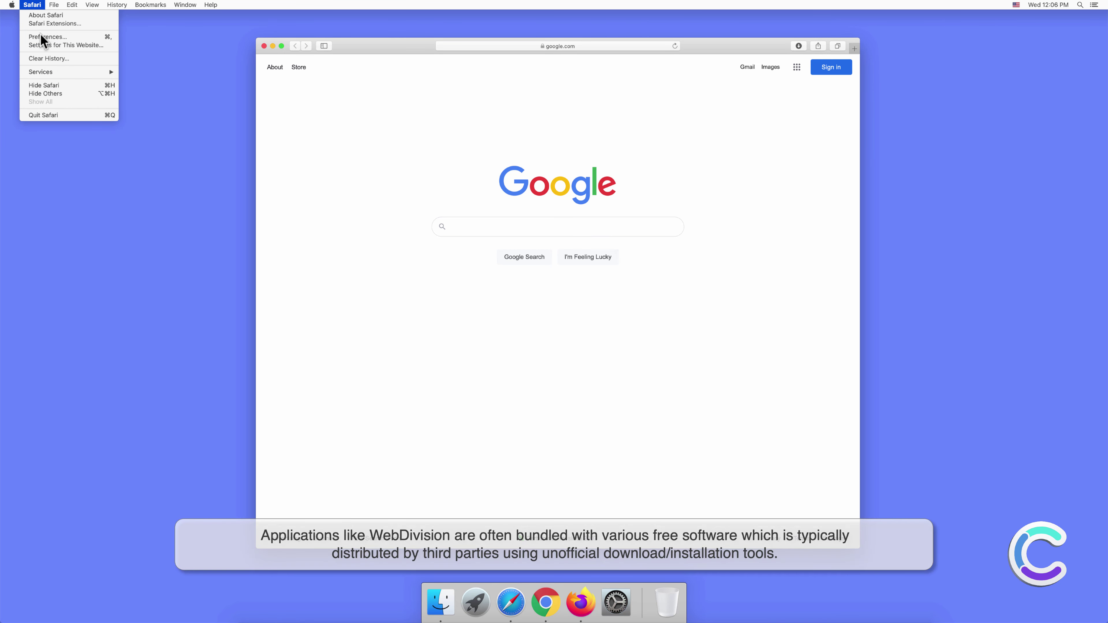
{"action": "left_click", "coordinate": [41, 36]}
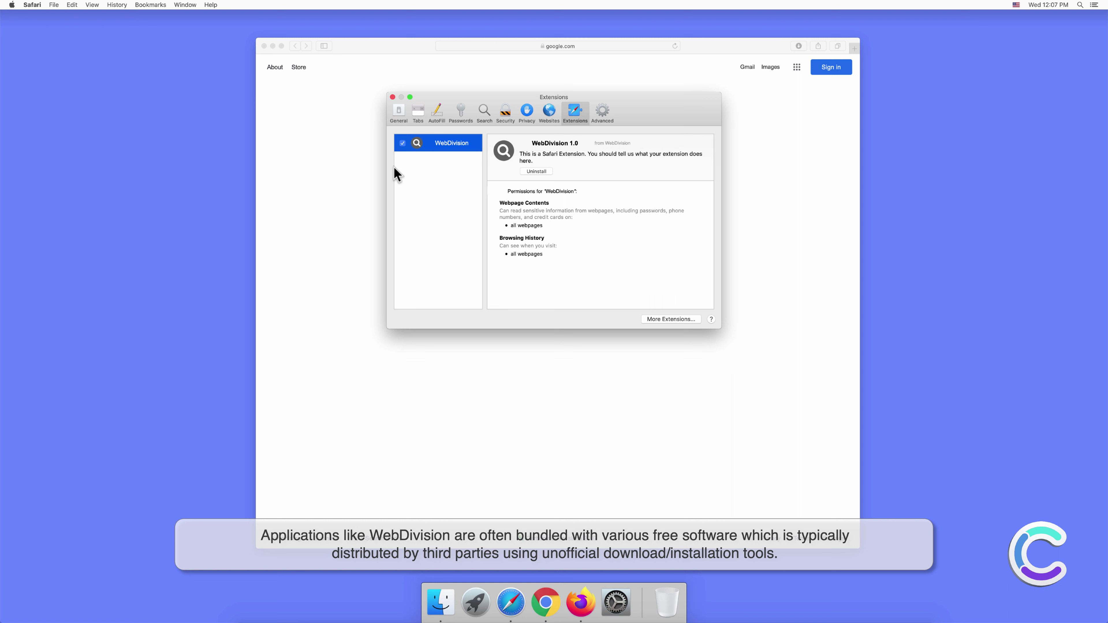
Step: Close Preferences and search the web for 'search engine test' from the address bar
{"action": "left_click", "coordinate": [392, 97]}
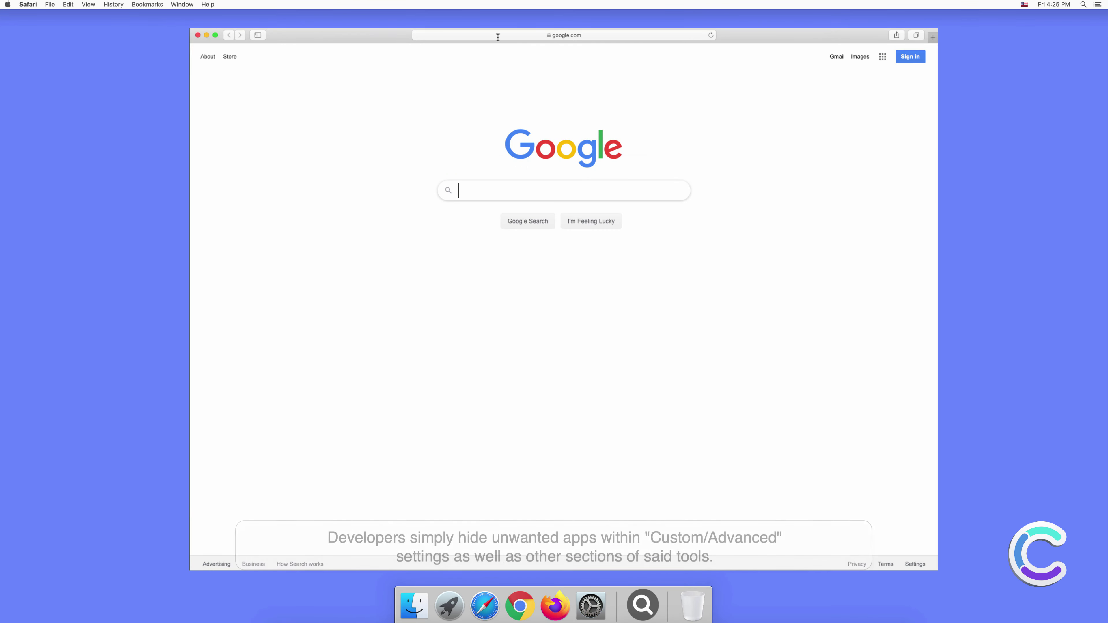
{"action": "left_click", "coordinate": [498, 35]}
{"action": "type", "text": "search e"}
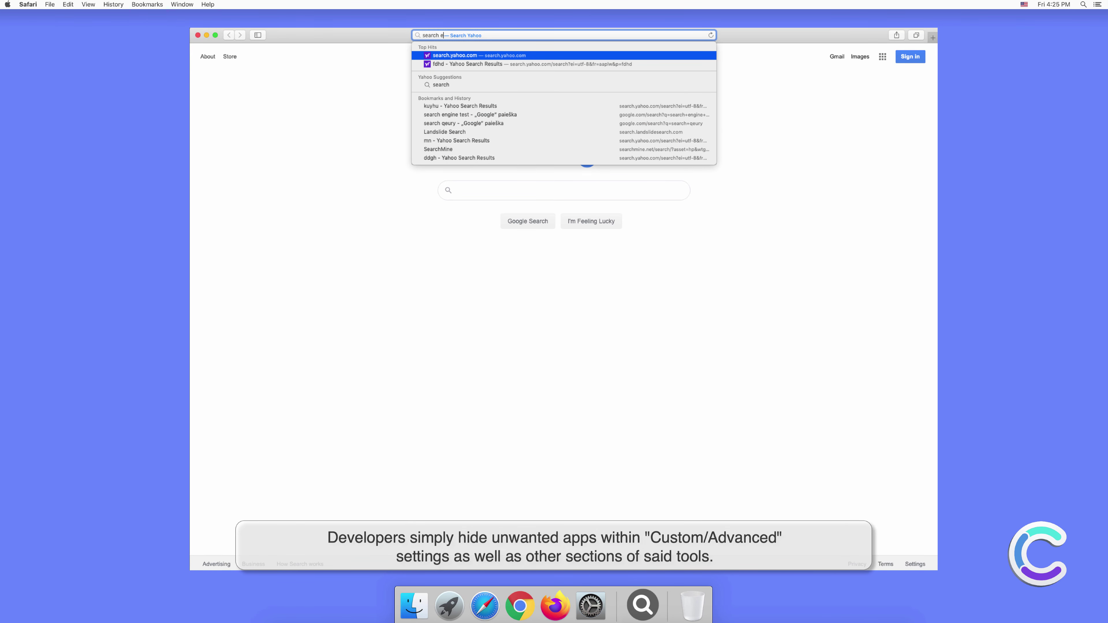
{"action": "type", "text": "ngine test"}
{"action": "key", "text": "Return"}
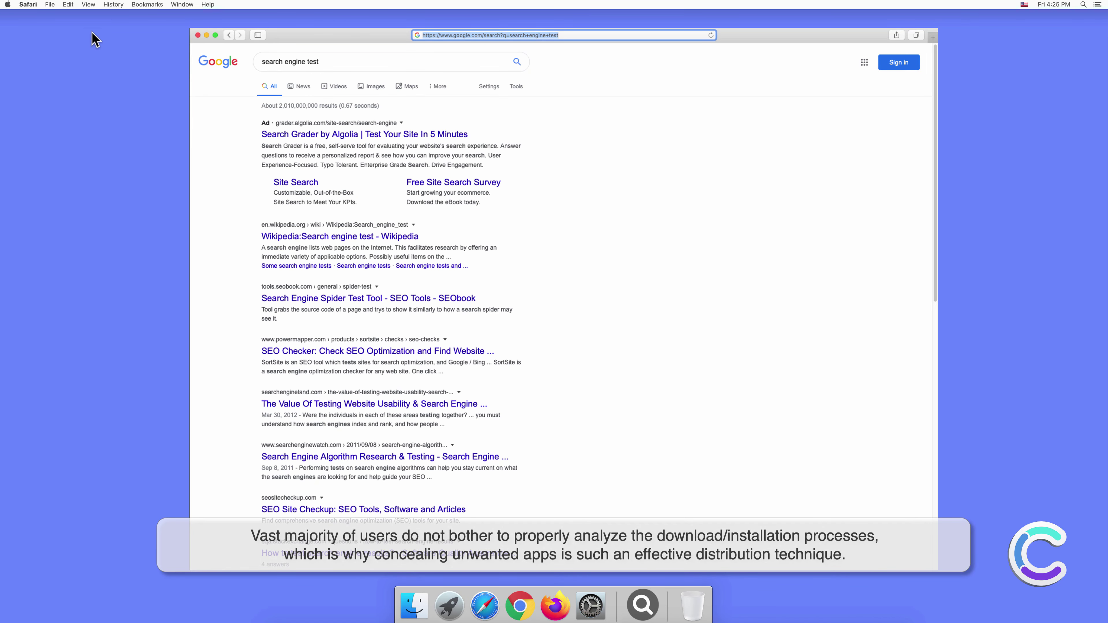
Step: Confirm Yahoo is the default search engine in Search preferences, then open a new tab
{"action": "left_click", "coordinate": [30, 5]}
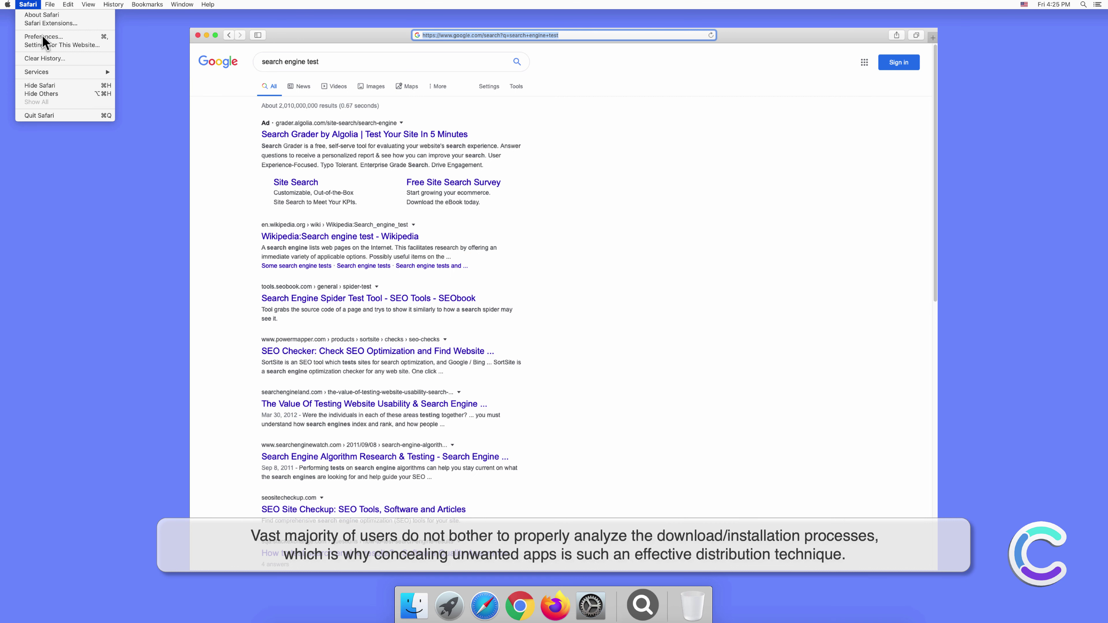
{"action": "left_click", "coordinate": [58, 45]}
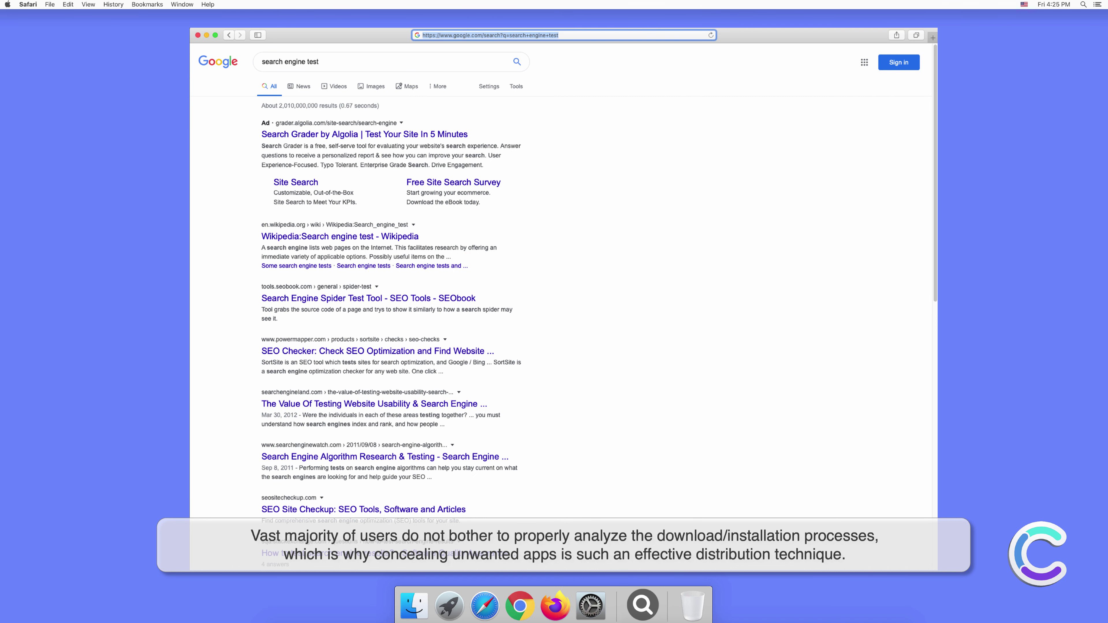
{"action": "left_click", "coordinate": [678, 221]}
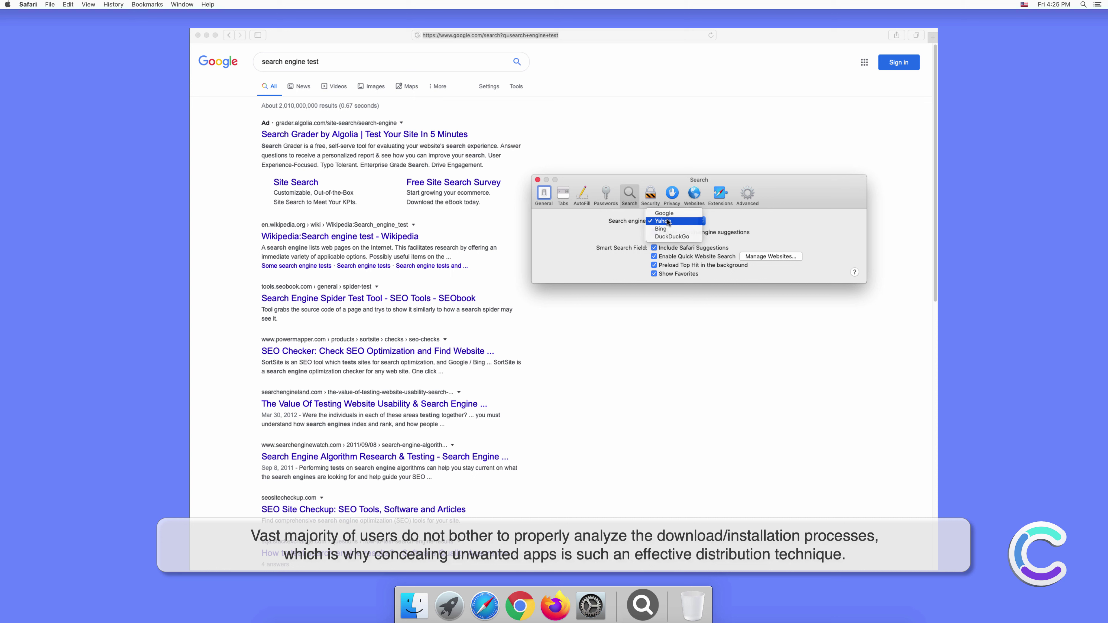
{"action": "left_click", "coordinate": [668, 222]}
{"action": "left_click", "coordinate": [537, 180]}
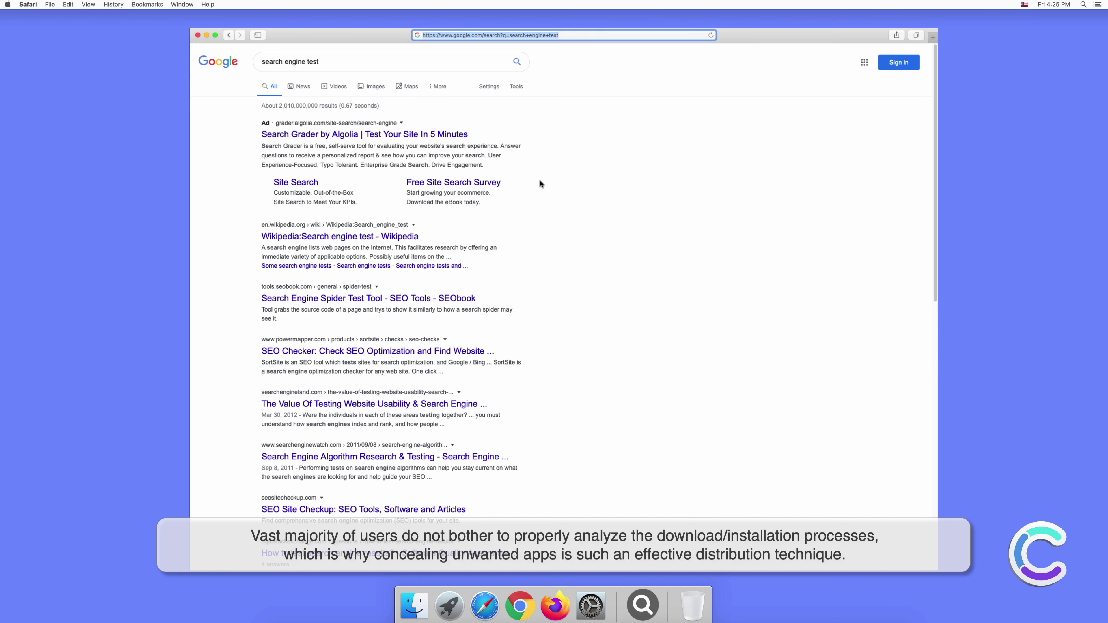
{"action": "left_click", "coordinate": [932, 37]}
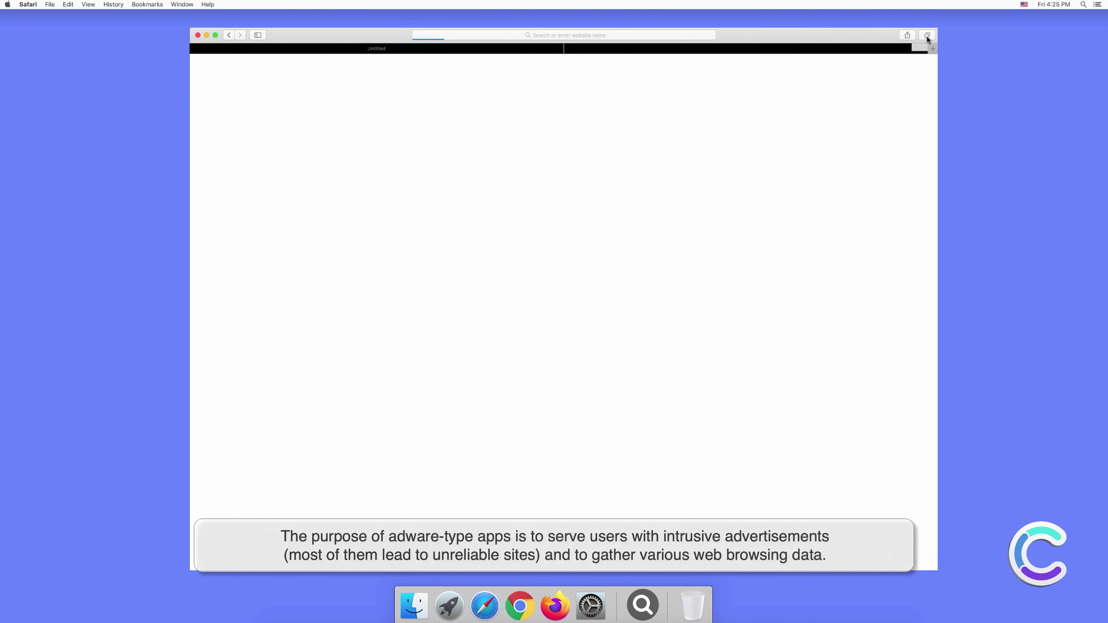
Step: Search for 'testing search engine' from the new tab's address bar, fixing the typo
{"action": "left_click", "coordinate": [620, 35]}
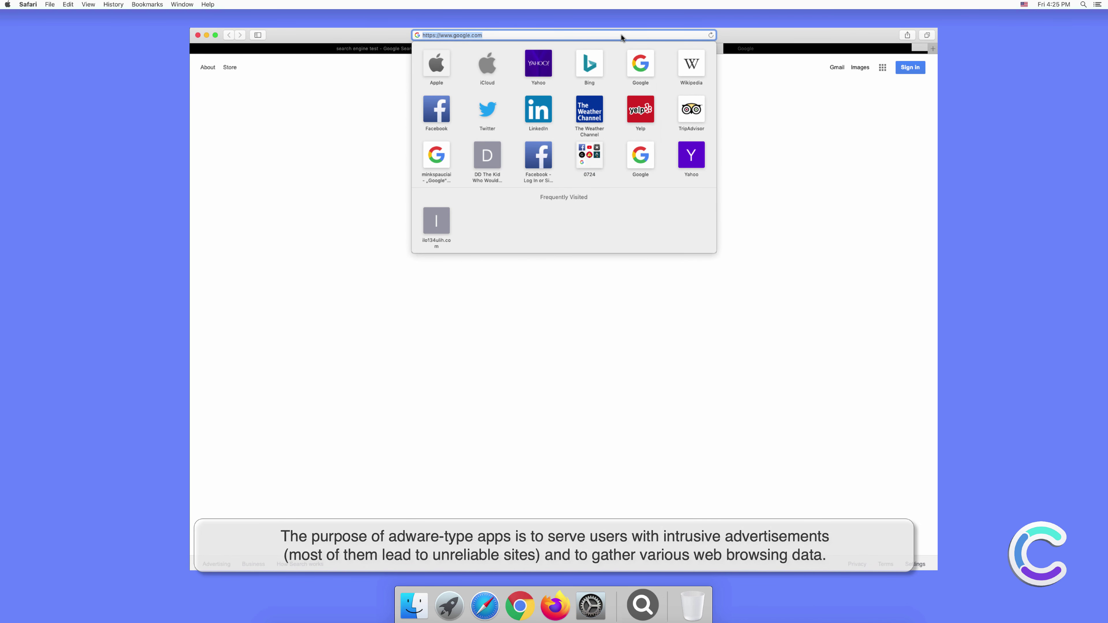
{"action": "type", "text": "testing"}
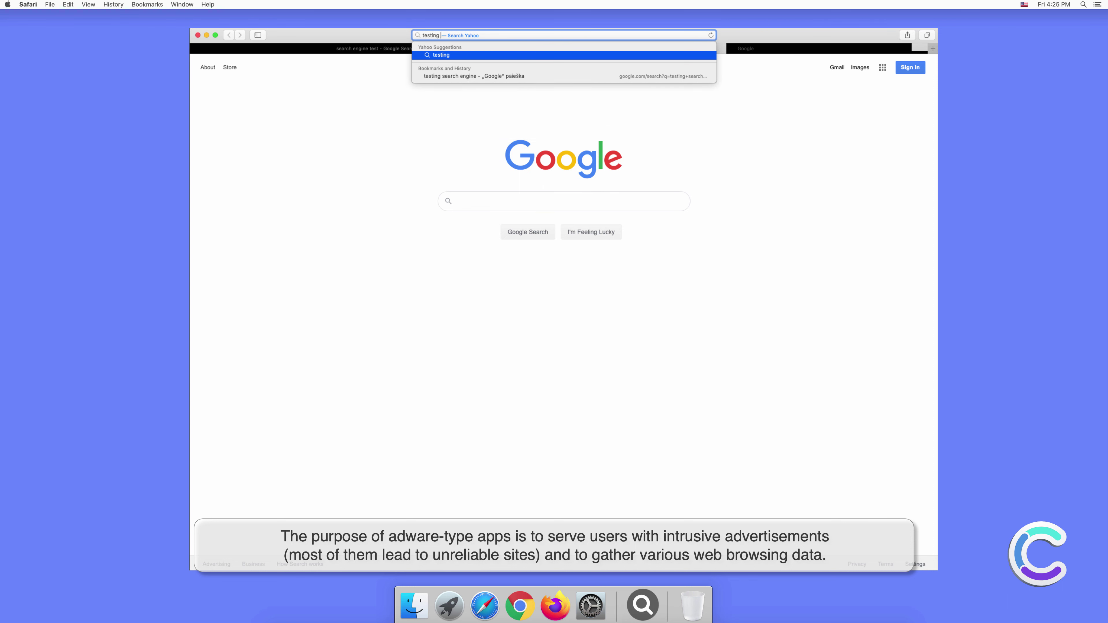
{"action": "type", "text": " searr"}
{"action": "key", "text": "BackSpace"}
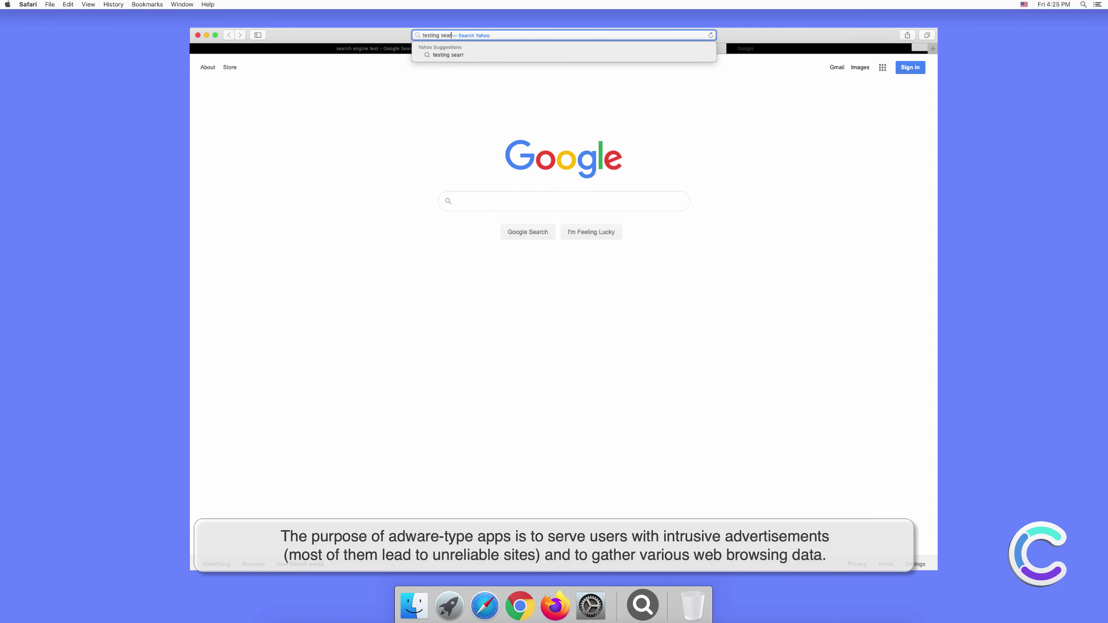
{"action": "type", "text": "ch engine"}
{"action": "key", "text": "Return"}
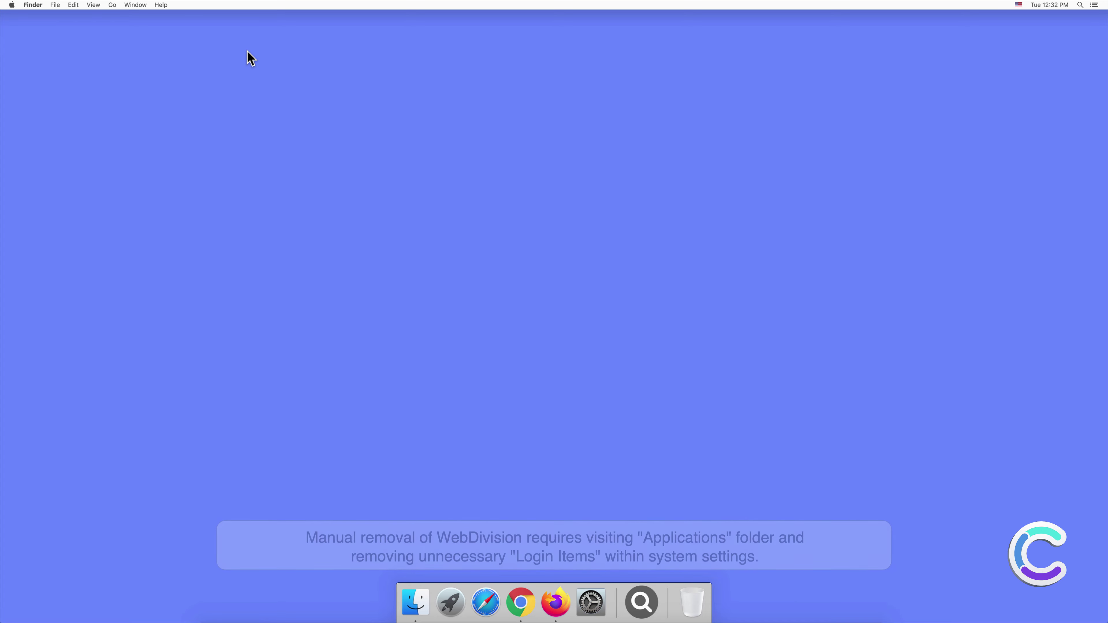
Step: Move the WebDivision app from Applications to the Trash and close the Finder window
{"action": "left_click", "coordinate": [416, 602]}
{"action": "left_click", "coordinate": [423, 239]}
{"action": "scroll", "coordinate": [604, 314], "scroll_direction": "down", "scroll_amount": 10}
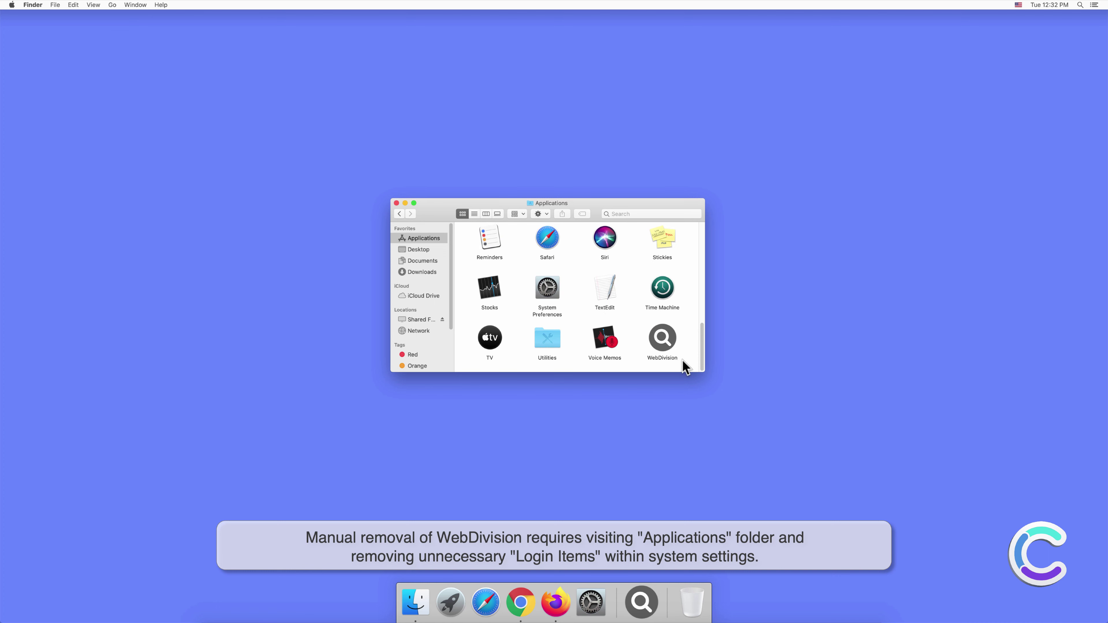
{"action": "left_click", "coordinate": [663, 337]}
{"action": "right_click", "coordinate": [662, 334]}
{"action": "left_click", "coordinate": [681, 359]}
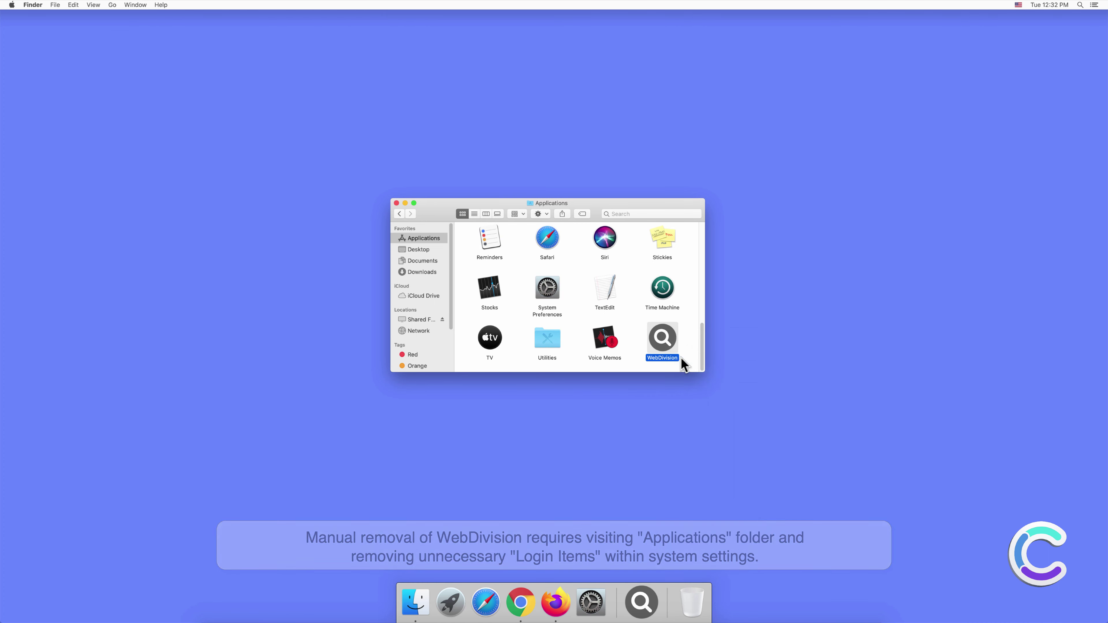
{"action": "left_click", "coordinate": [397, 204]}
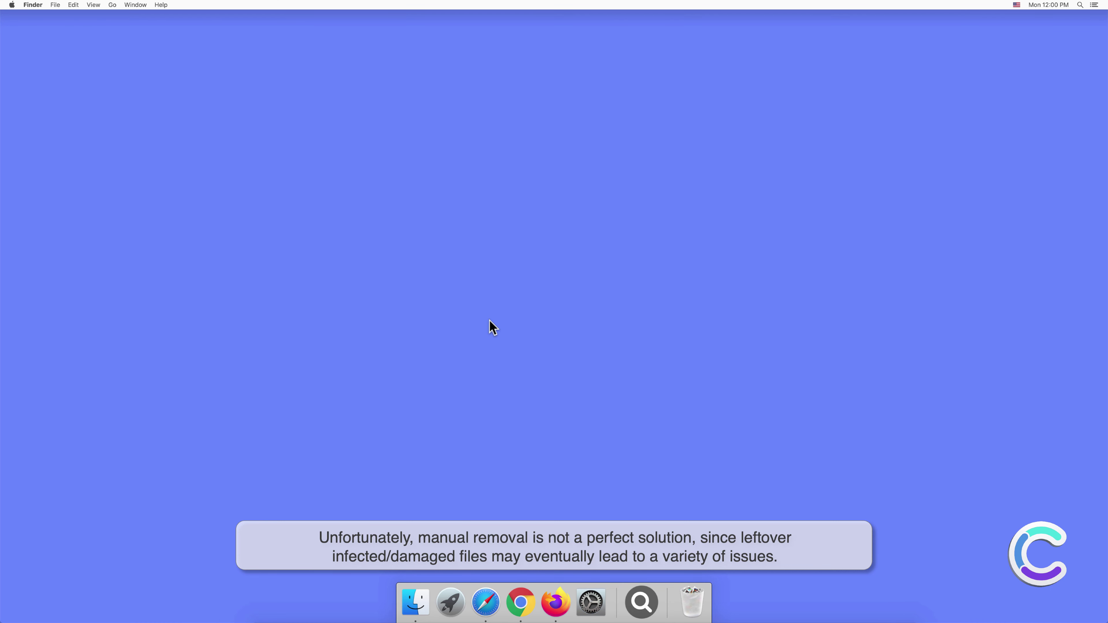
Step: Open Users & Groups in System Preferences and show the admin's Login Items list
{"action": "left_click", "coordinate": [592, 602]}
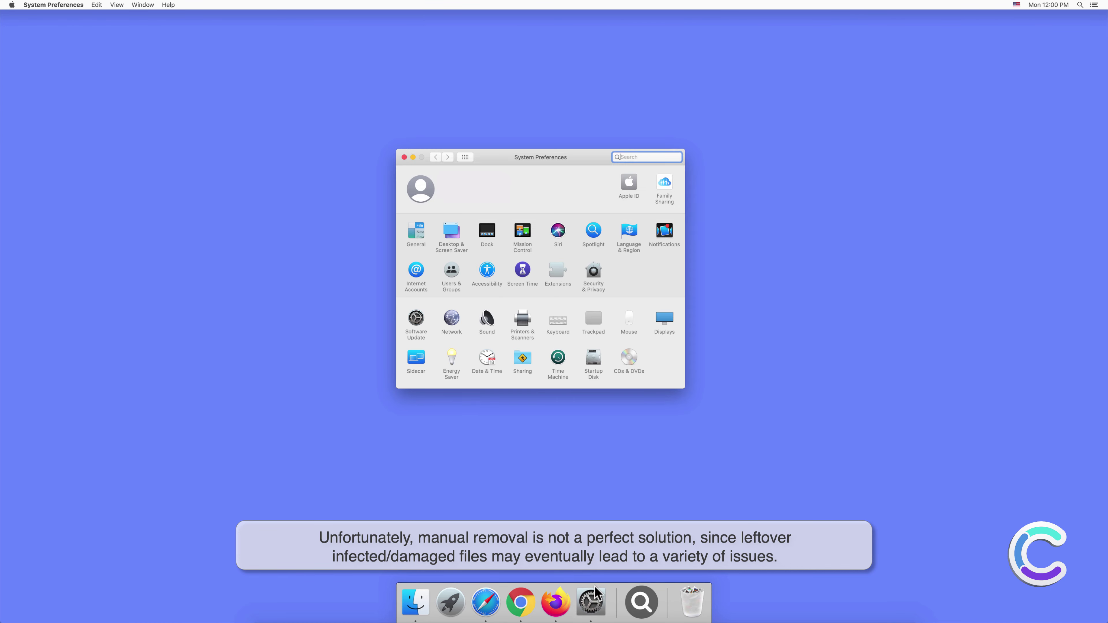
{"action": "left_click", "coordinate": [450, 272]}
{"action": "left_click", "coordinate": [595, 178]}
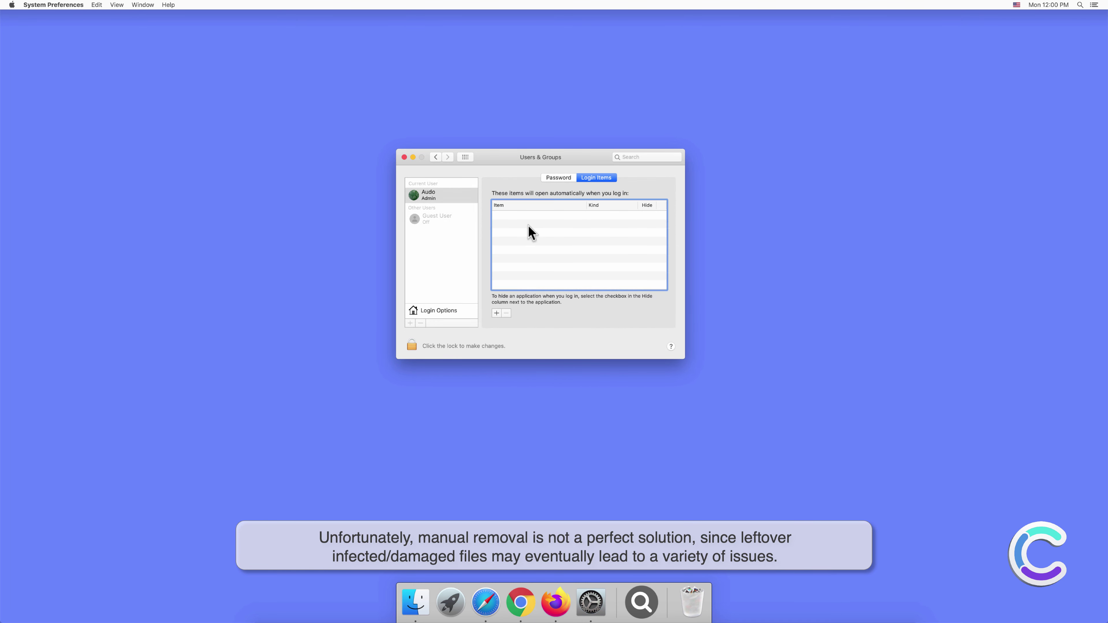
Step: Close System Preferences and remove the magnifier app from the Dock
{"action": "left_click", "coordinate": [404, 157]}
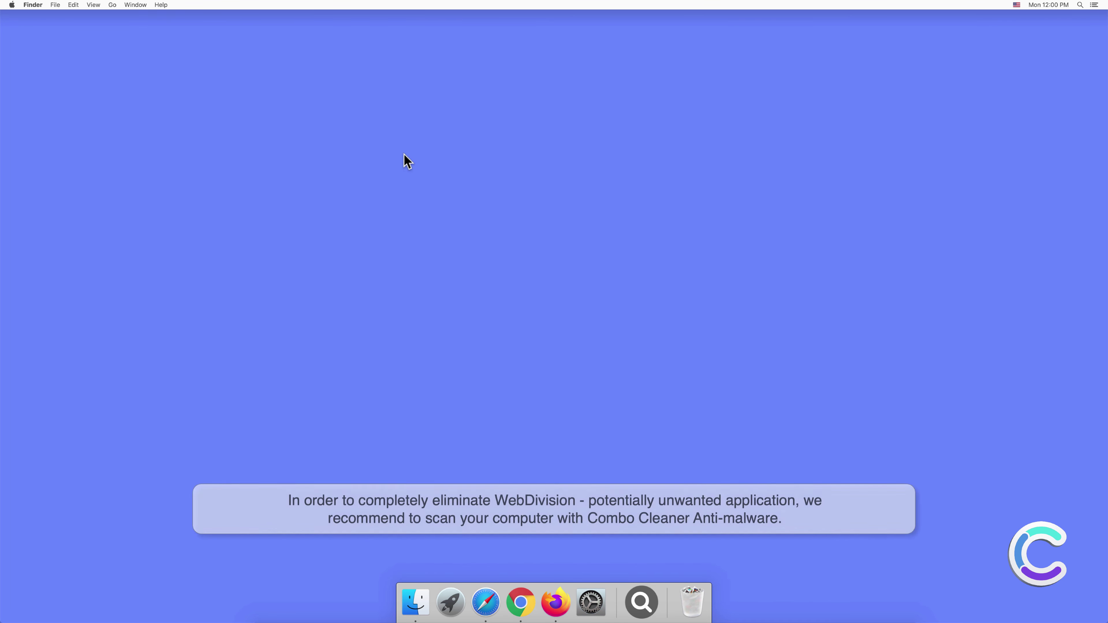
{"action": "right_click", "coordinate": [640, 589]}
{"action": "mouse_move", "coordinate": [665, 547]}
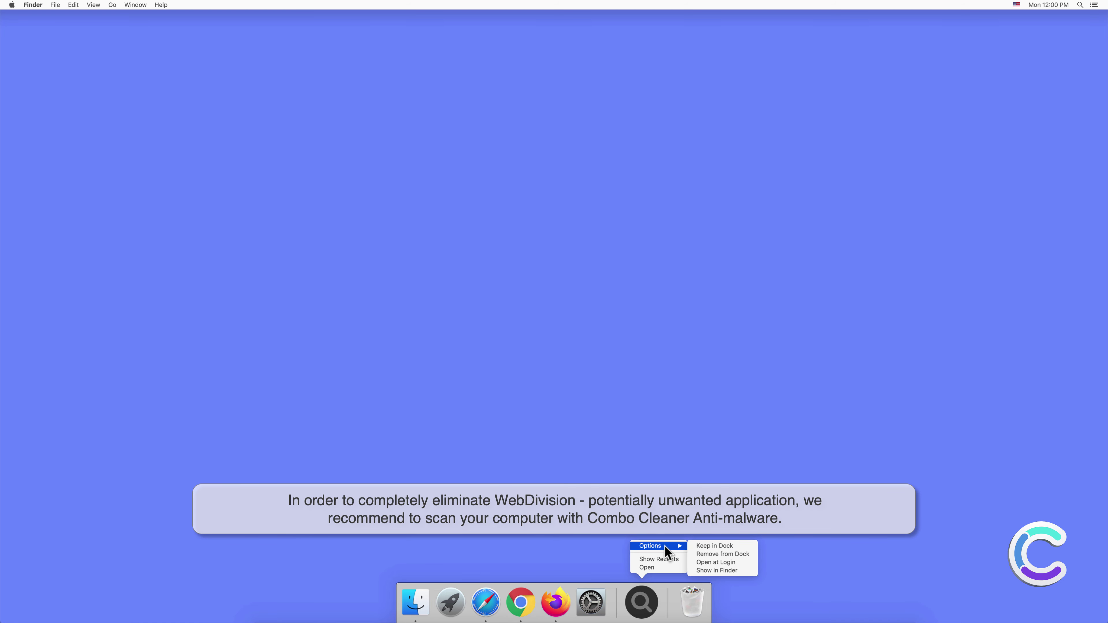
{"action": "left_click", "coordinate": [702, 555]}
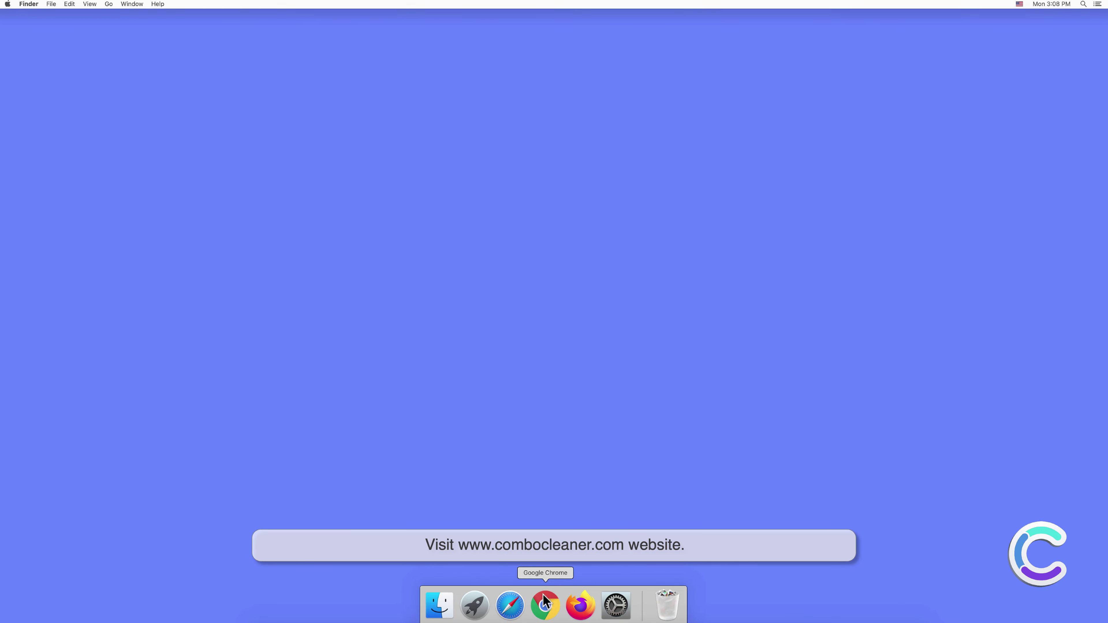
{"action": "left_click", "coordinate": [510, 606]}
{"action": "type", "text": "www"}
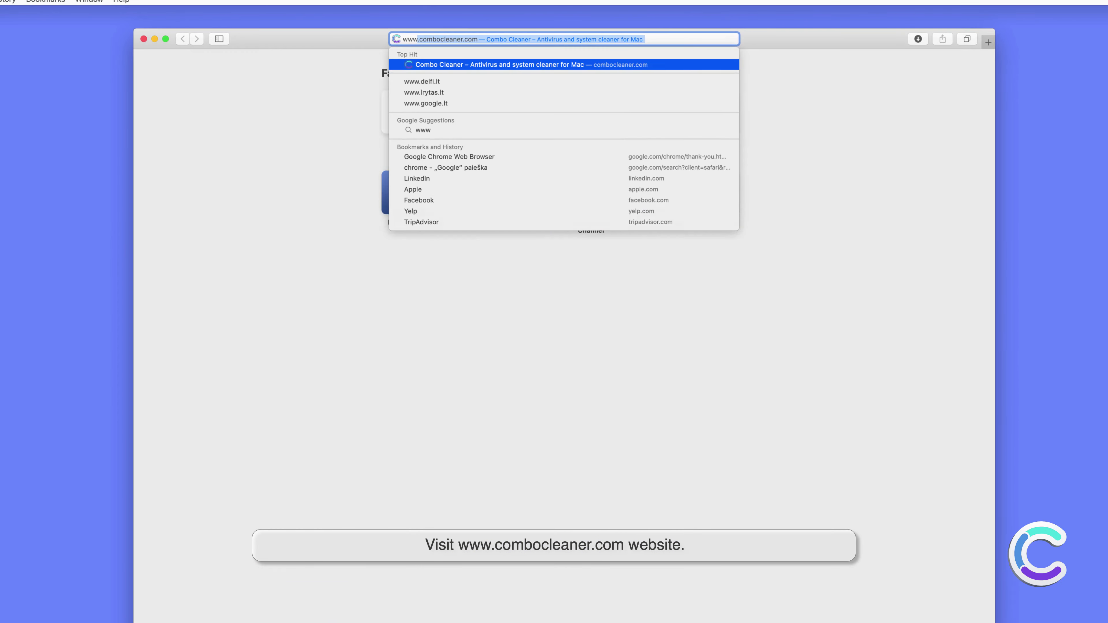
{"action": "type", "text": ".combo"}
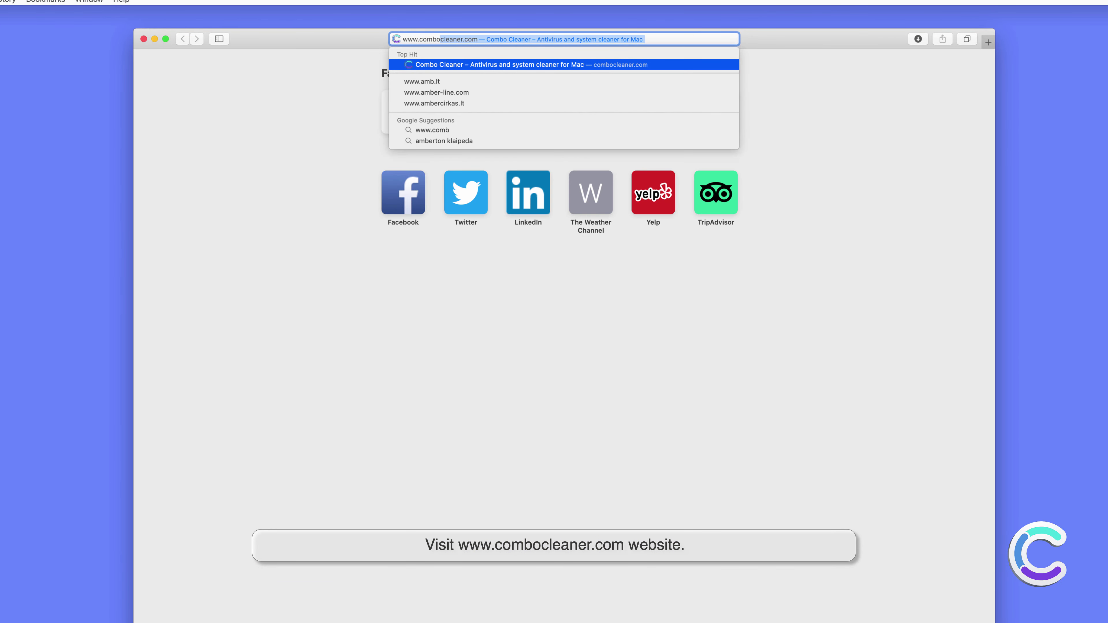
{"action": "type", "text": "cleaner.com"}
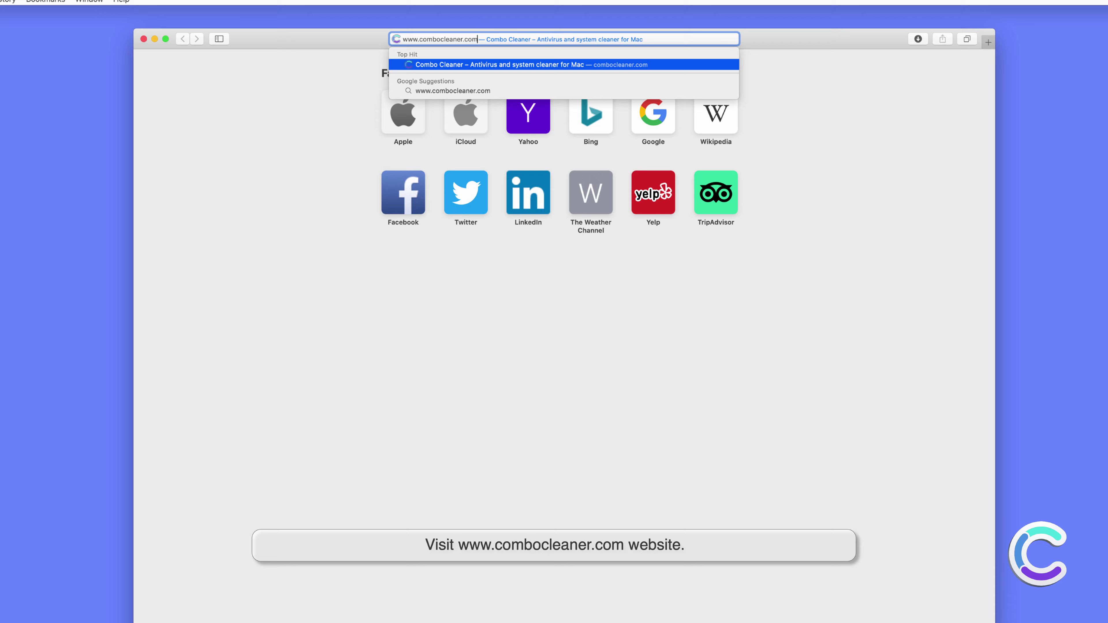
{"action": "key", "text": "Return"}
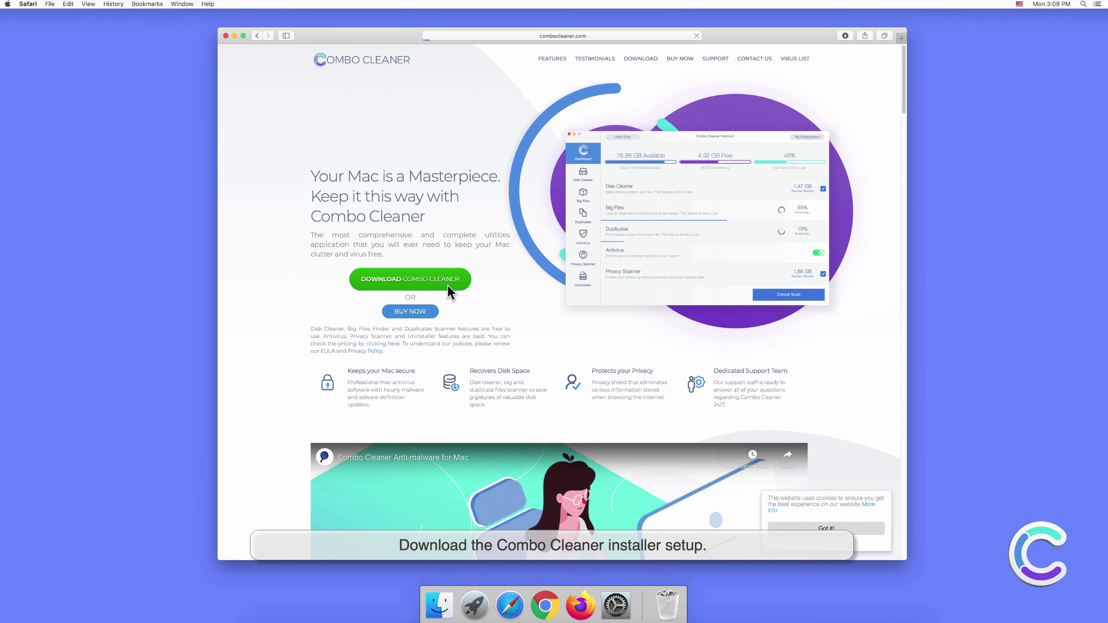
{"action": "left_click", "coordinate": [845, 37]}
{"action": "left_click", "coordinate": [837, 71]}
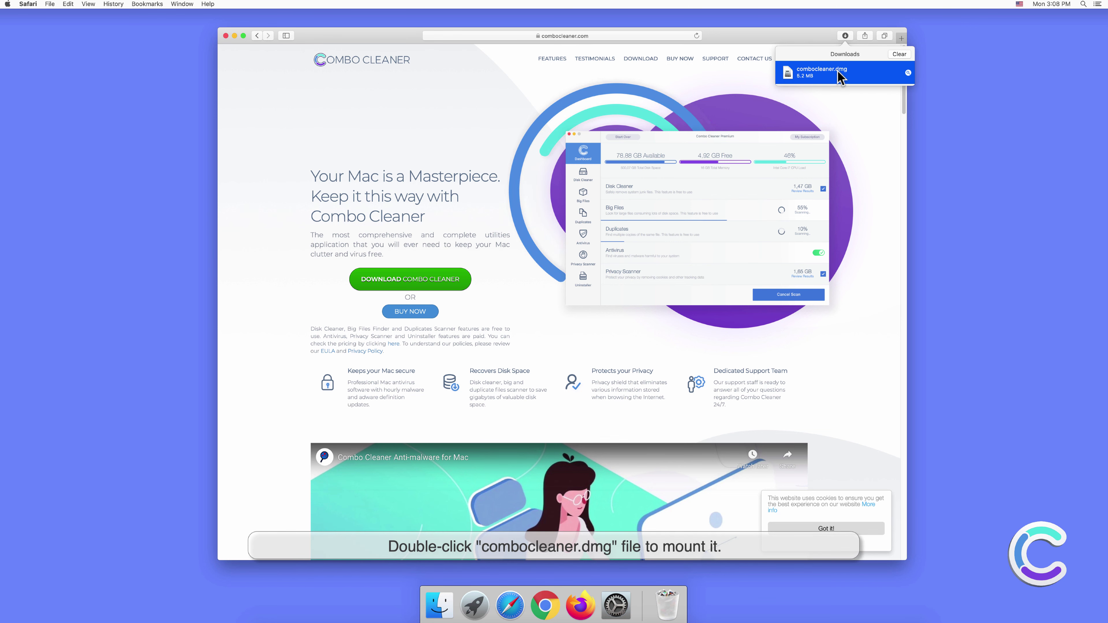
{"action": "double_click", "coordinate": [837, 70]}
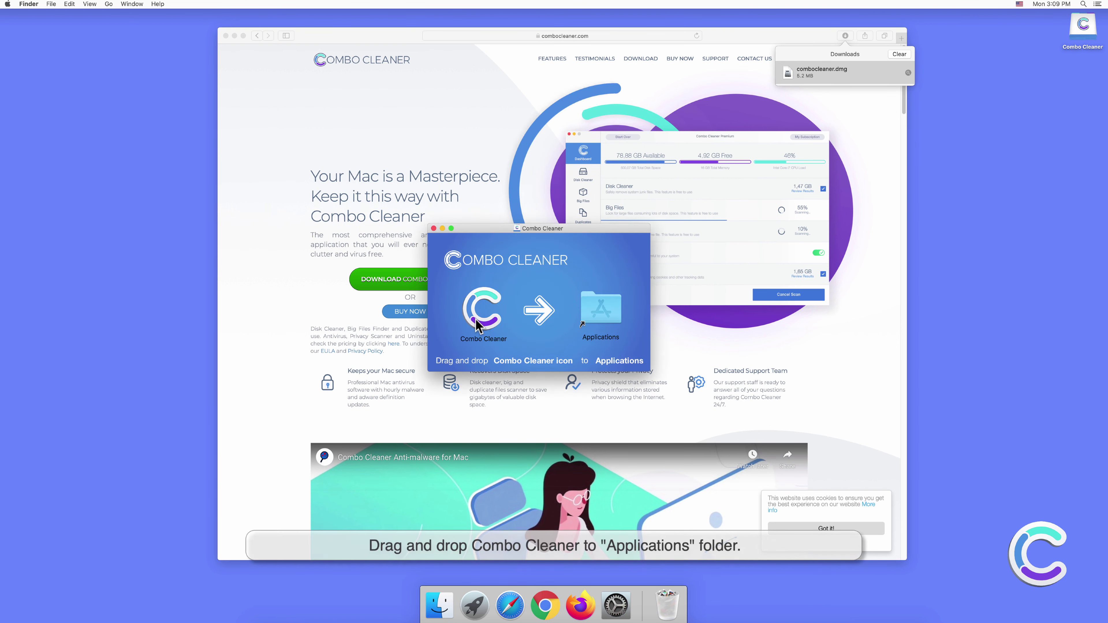
Step: Copy Combo Cleaner into Applications, then close the installer and Safari windows
{"action": "left_click_drag", "start_coordinate": [478, 321], "coordinate": [595, 325]}
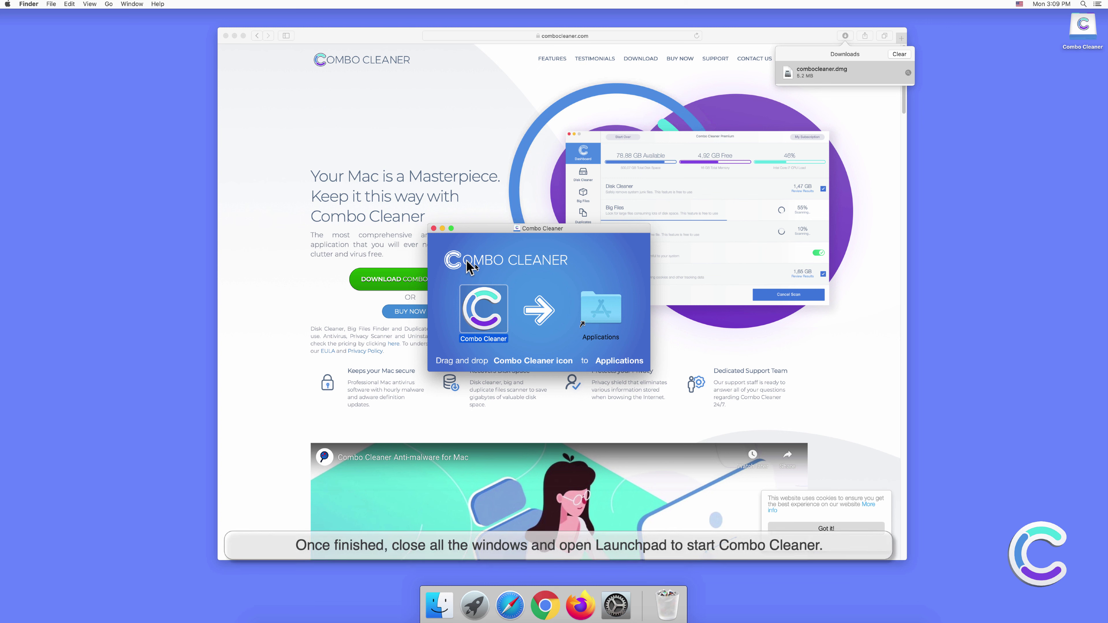
{"action": "left_click", "coordinate": [434, 229]}
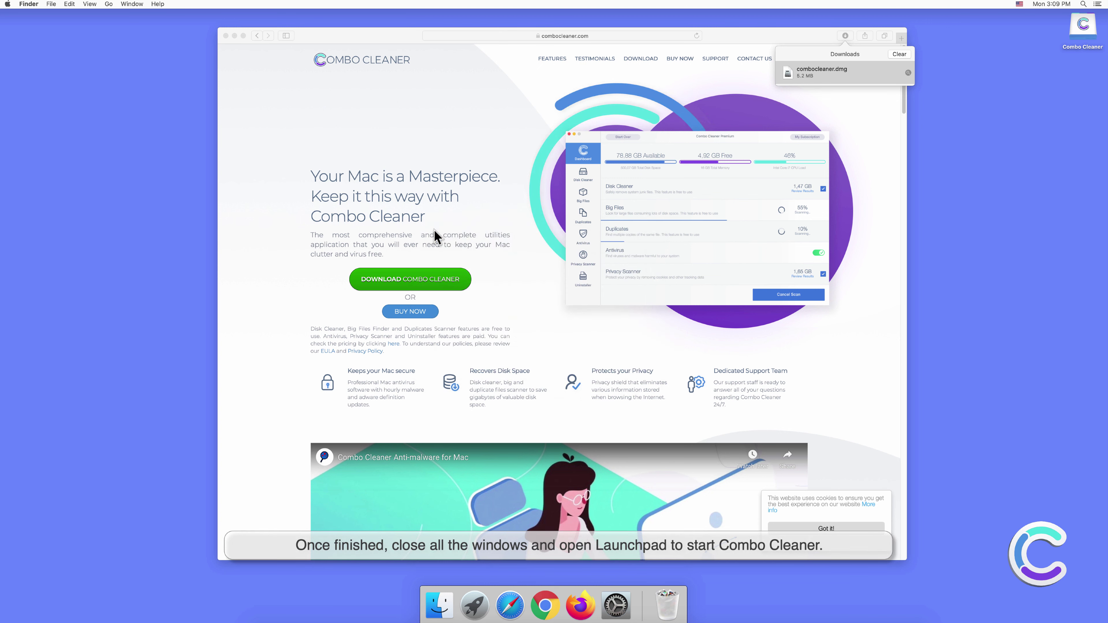
{"action": "left_click", "coordinate": [226, 43]}
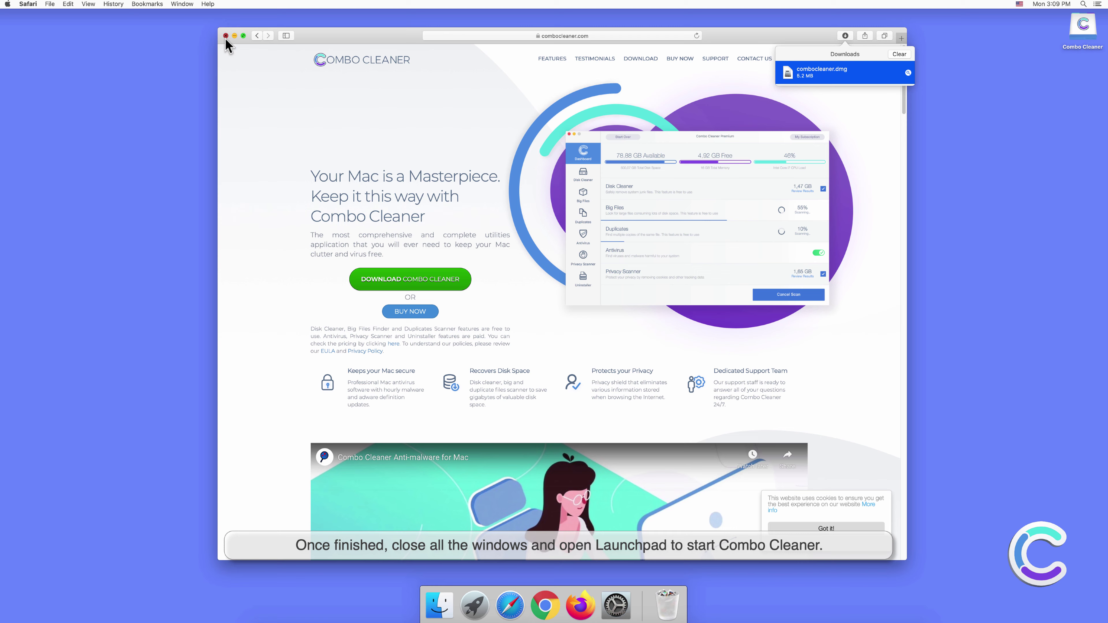
{"action": "left_click", "coordinate": [226, 36]}
{"action": "left_click", "coordinate": [474, 605]}
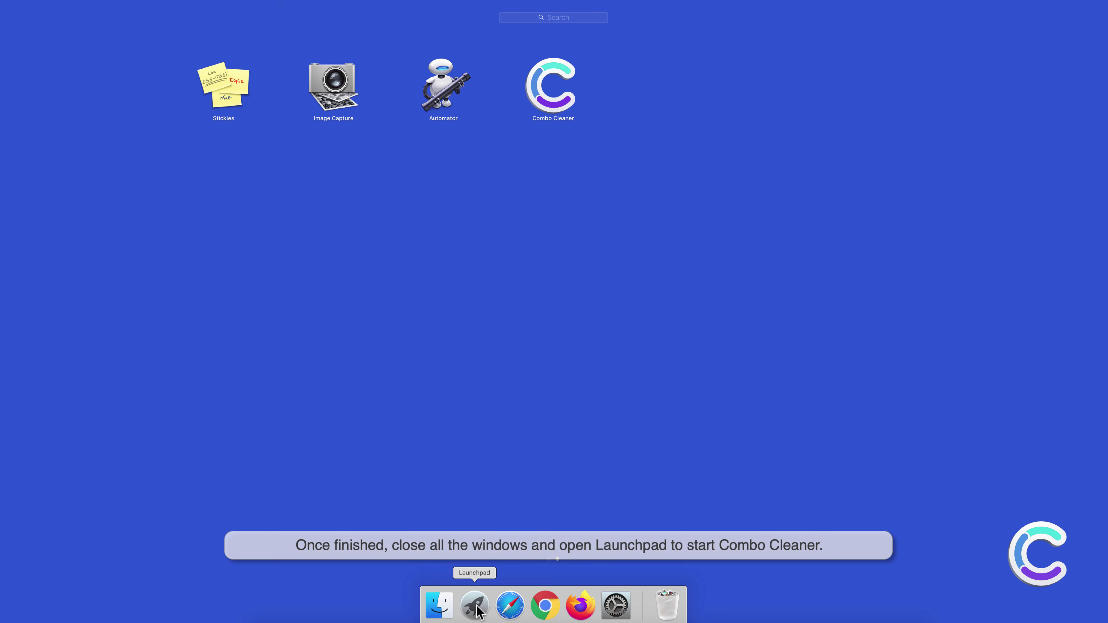
Step: Launch Combo Cleaner from Launchpad and confirm opening the downloaded app
{"action": "left_click", "coordinate": [551, 101]}
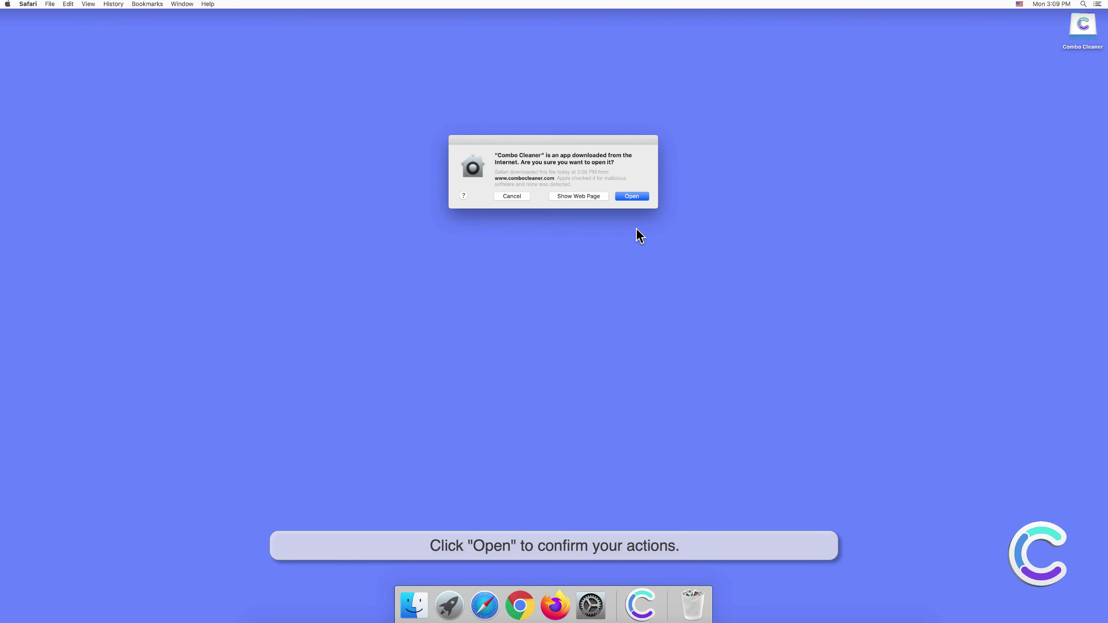
{"action": "left_click", "coordinate": [632, 197]}
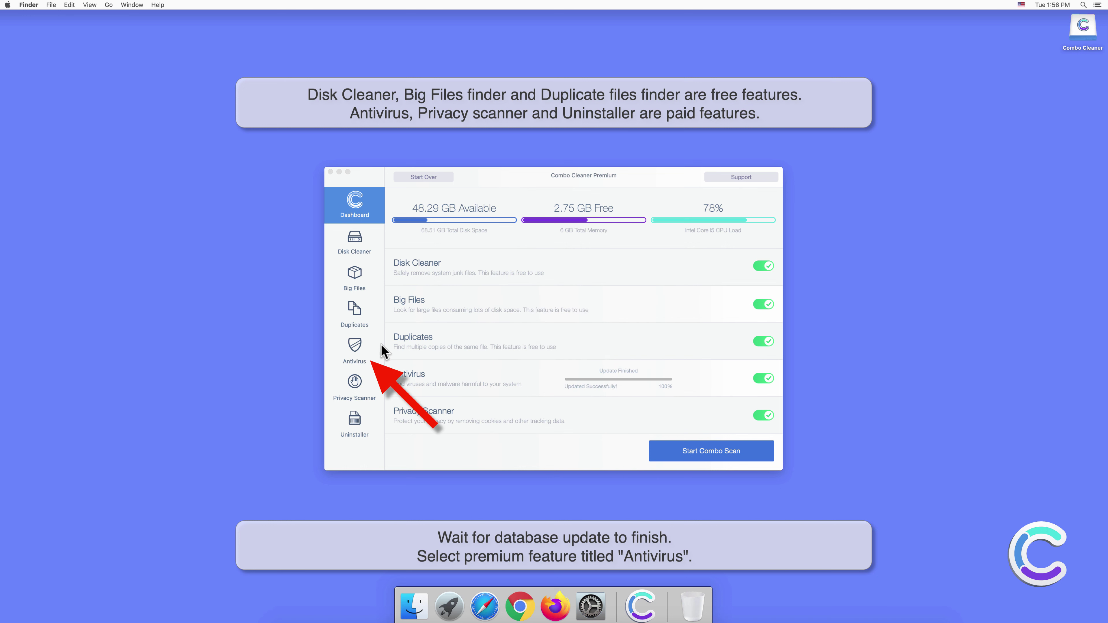
Step: Run a Full Scan from Combo Cleaner's Antivirus section to list the 10 detected threats
{"action": "left_click", "coordinate": [358, 346]}
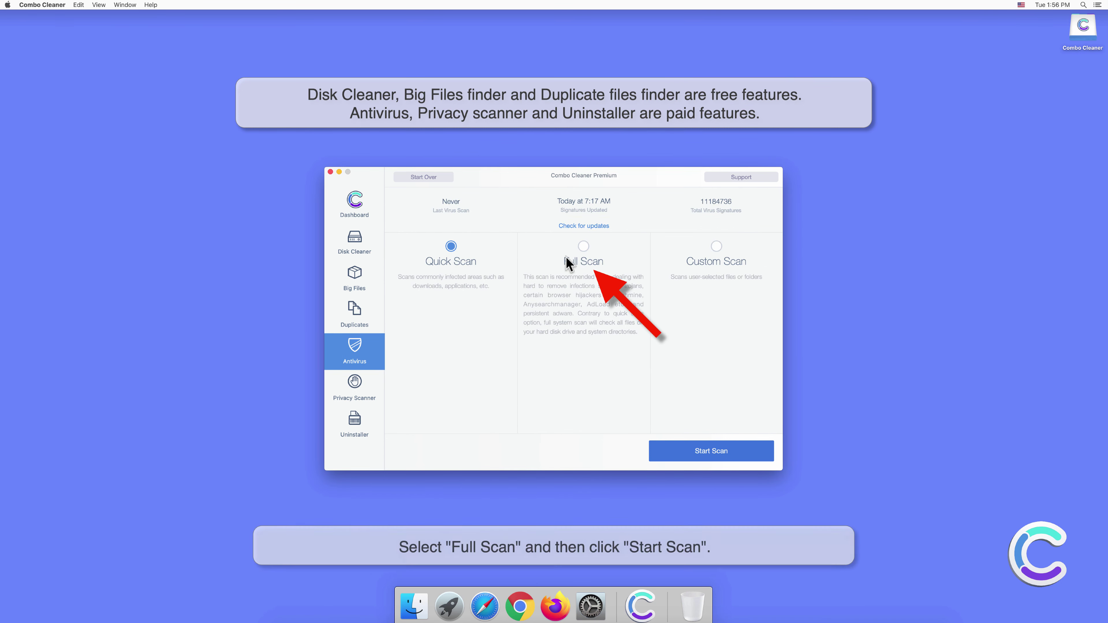
{"action": "left_click", "coordinate": [580, 247]}
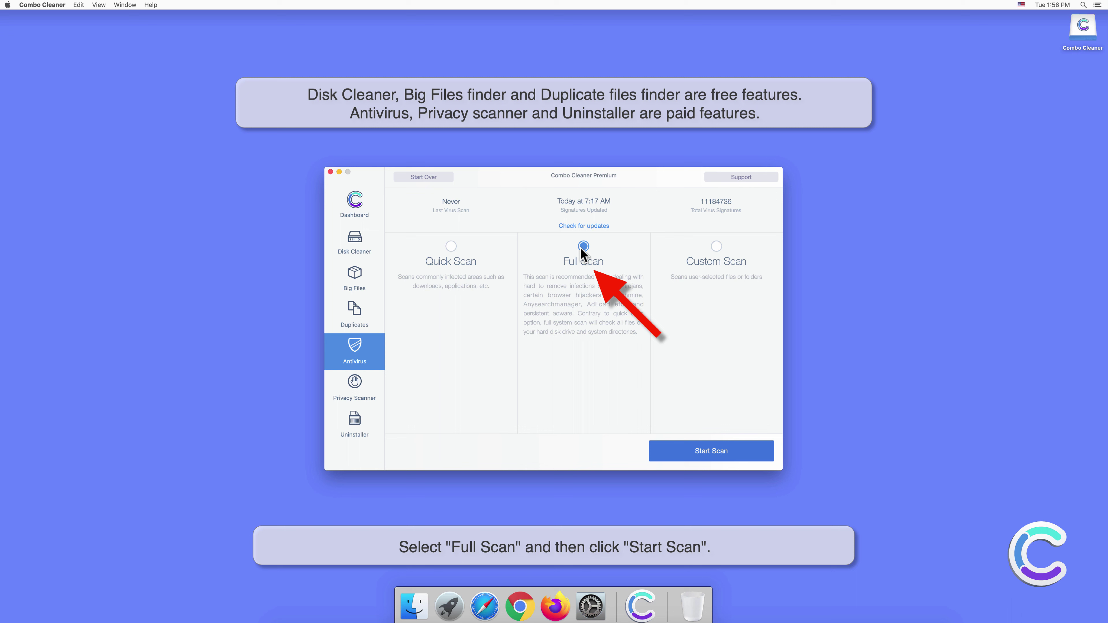
{"action": "left_click", "coordinate": [716, 454]}
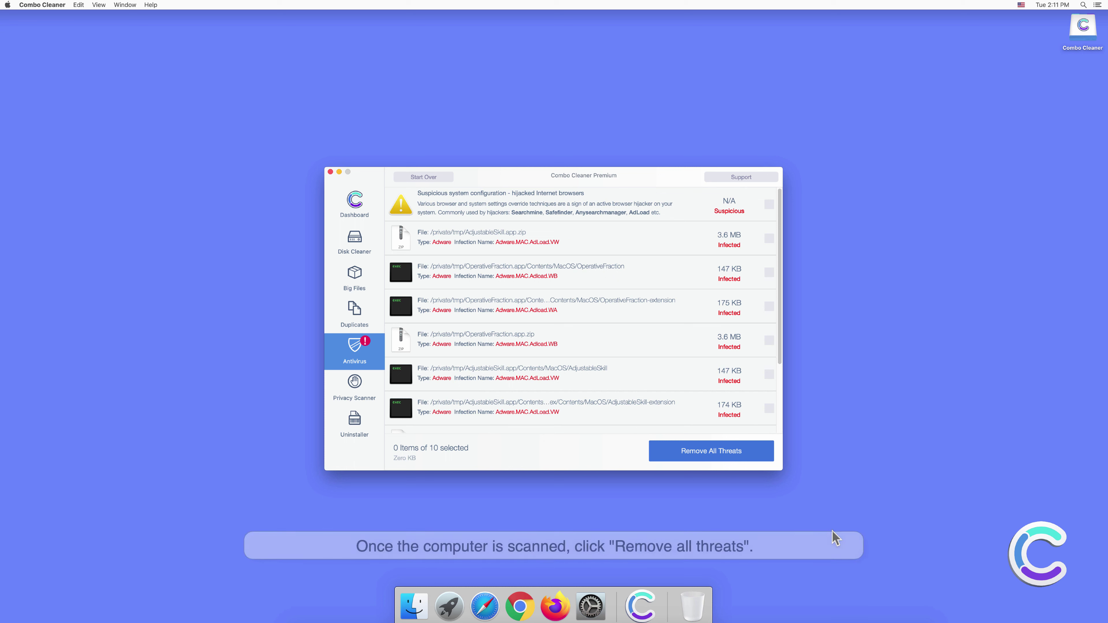
Step: Remove all detected adware threats, authorizing with the admin password, then accept the restart now
{"action": "left_click", "coordinate": [720, 454]}
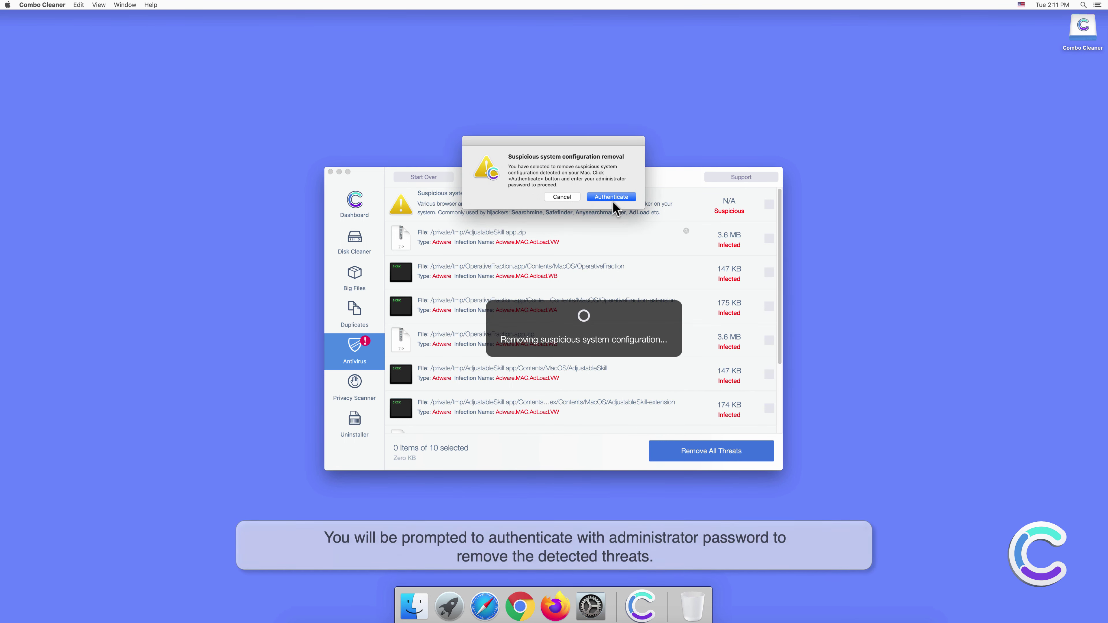
{"action": "left_click", "coordinate": [612, 197]}
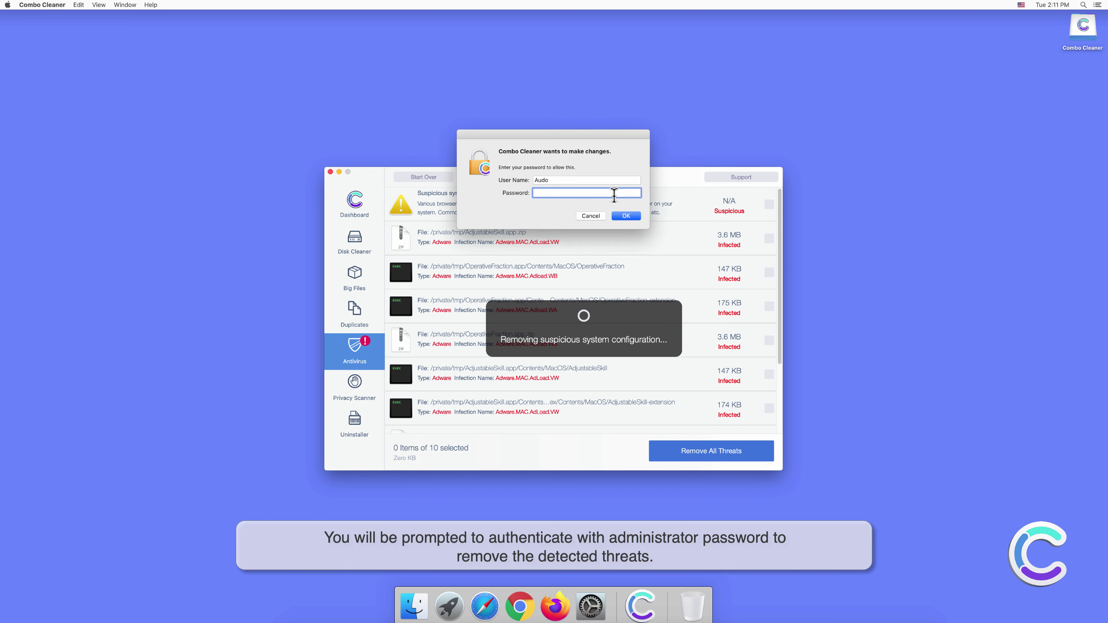
{"action": "type", "text": "••••••"}
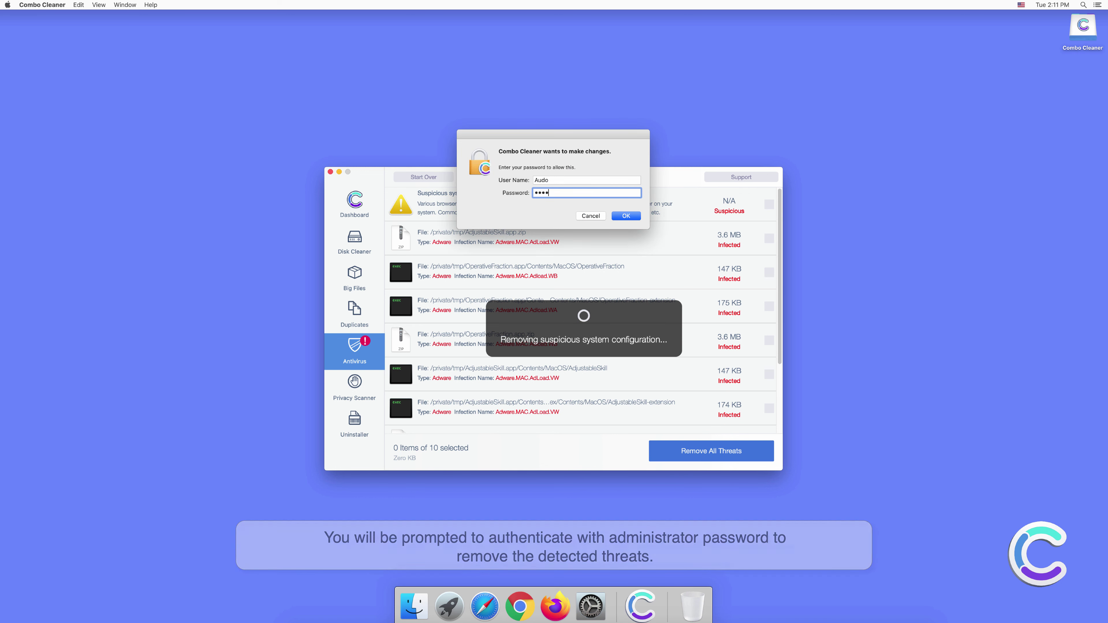
{"action": "left_click", "coordinate": [624, 217]}
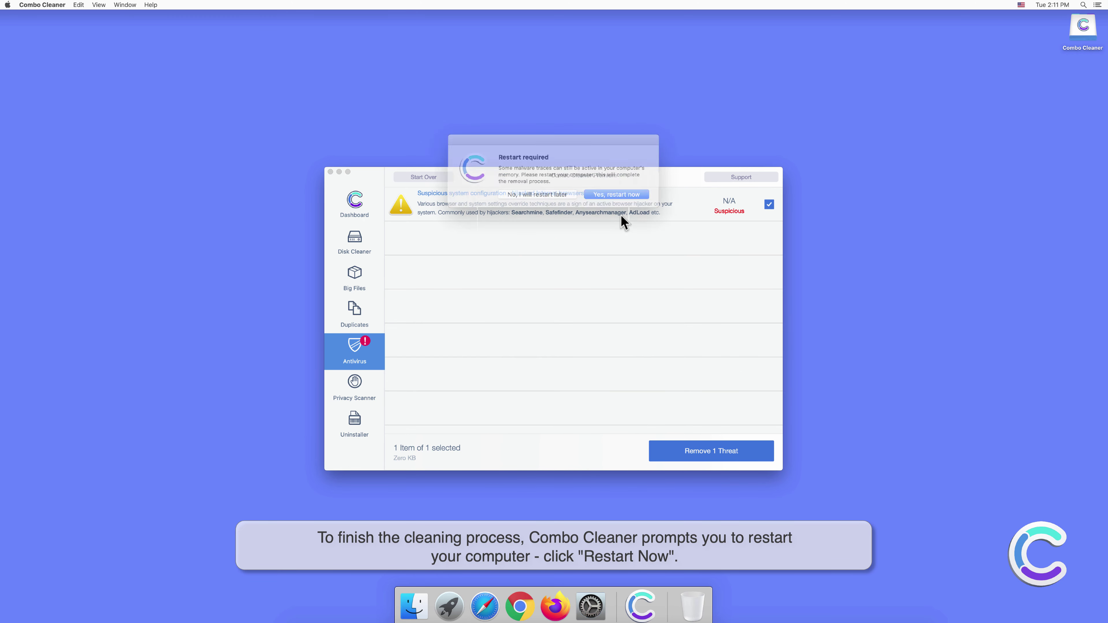
{"action": "left_click", "coordinate": [619, 194]}
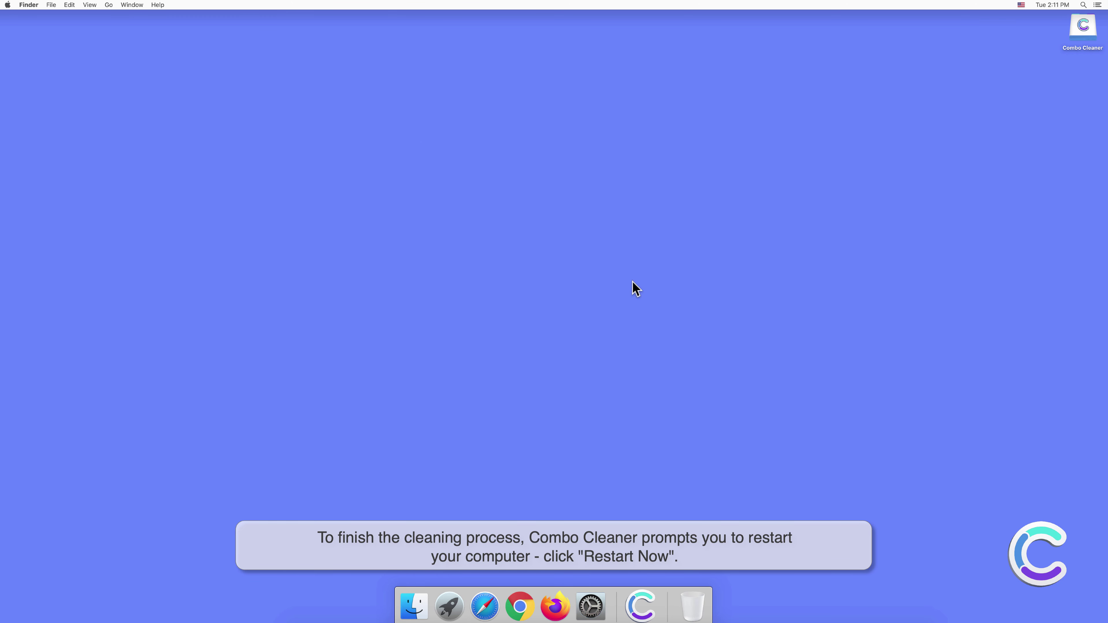